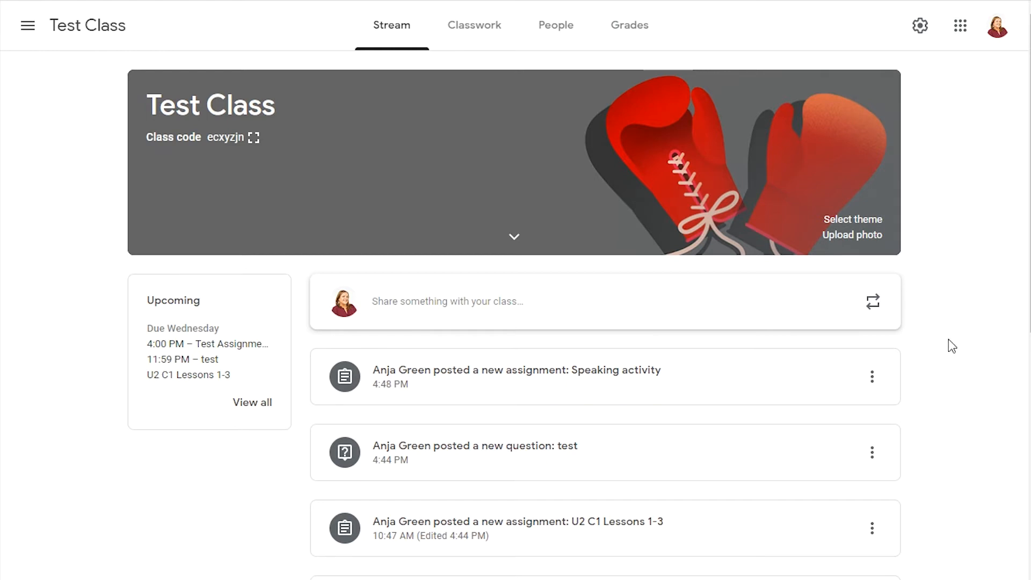
Step: Create a new classwork assignment in Test Class and title it "German test assignment"
{"action": "left_click", "coordinate": [475, 27]}
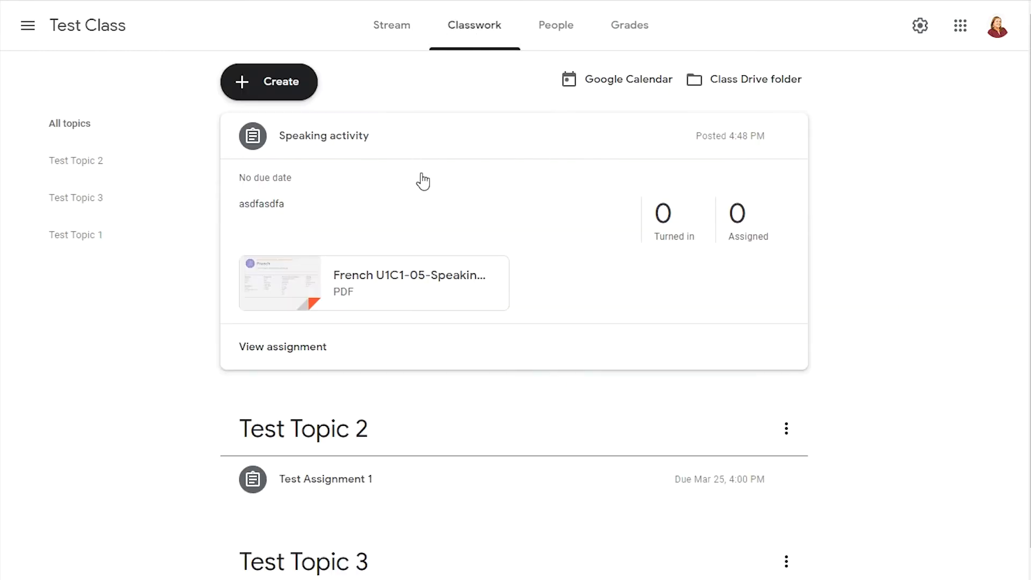
{"action": "left_click", "coordinate": [284, 89]}
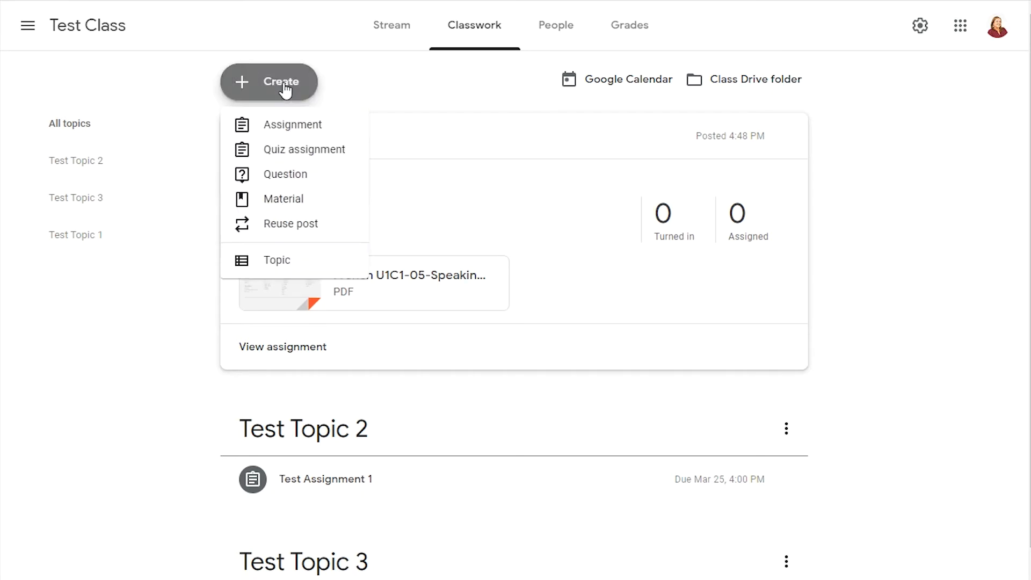
{"action": "left_click", "coordinate": [283, 127]}
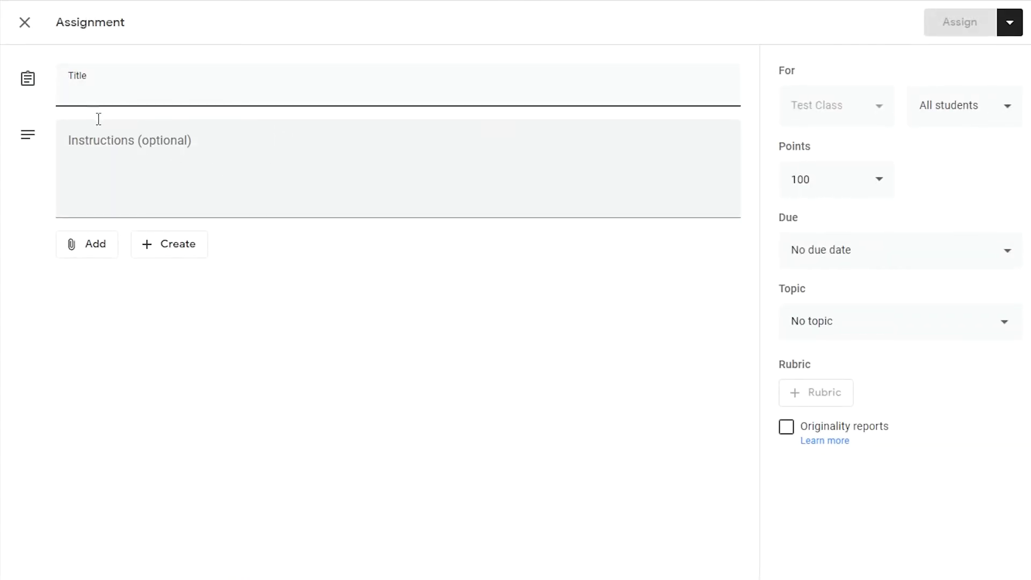
{"action": "type", "text": "g"}
{"action": "key", "text": "BackSpace"}
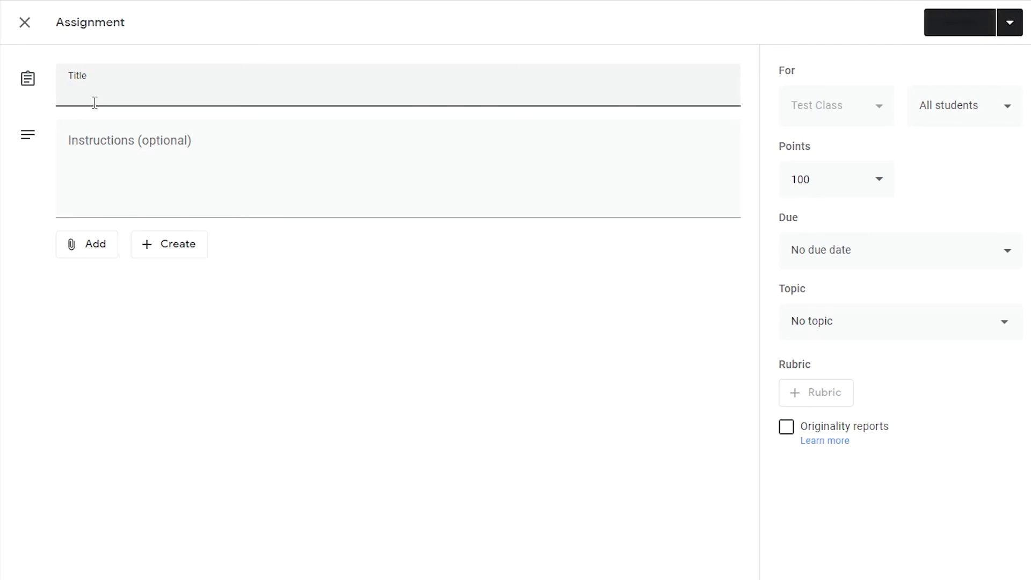
{"action": "type", "text": "German test assig"}
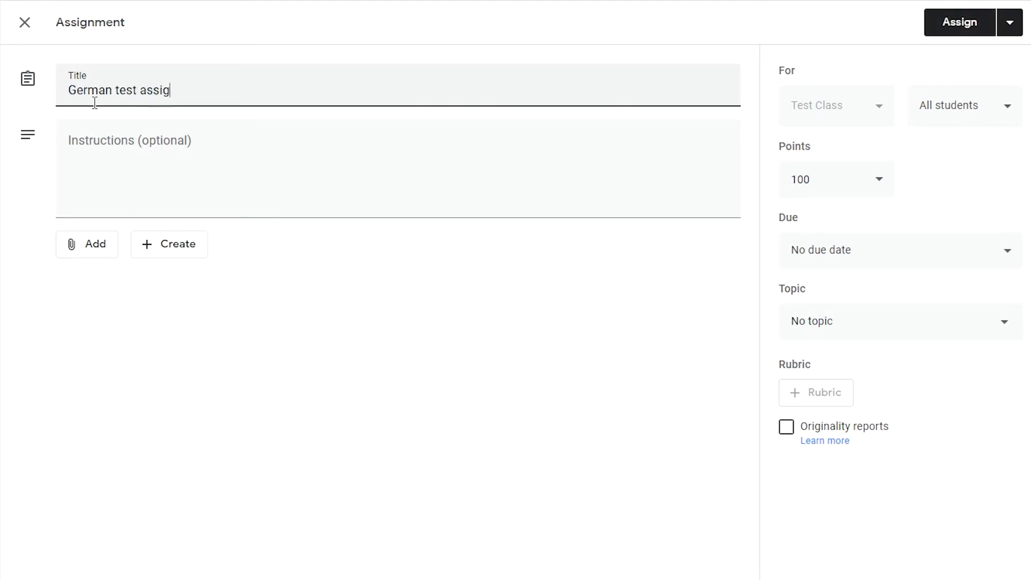
{"action": "type", "text": "nment"}
{"action": "key", "text": "Tab"}
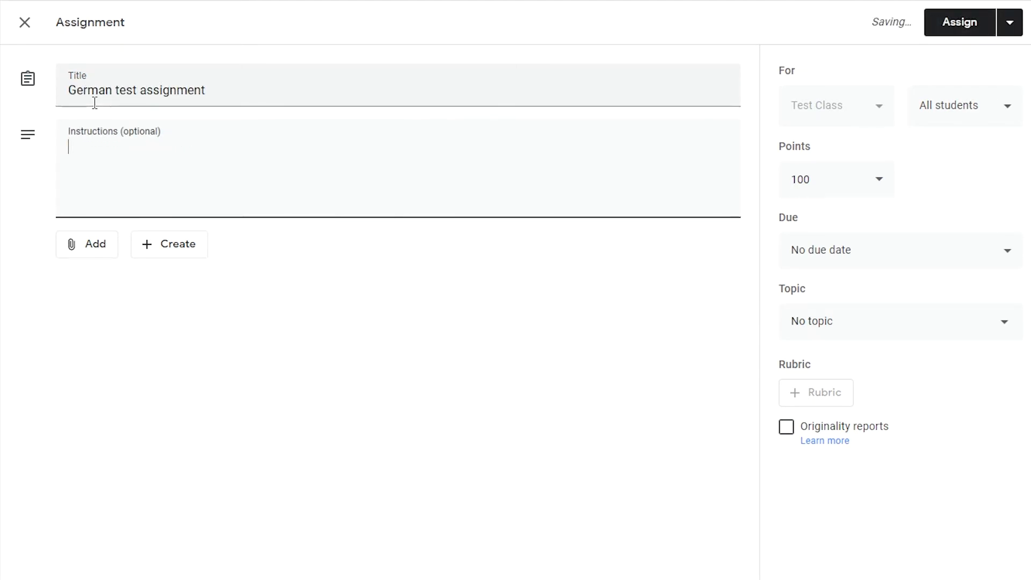
{"action": "type", "text": "https://learn.mangolanguages.com/pathway/from/en-US/to/de/402/1/1/listening"}
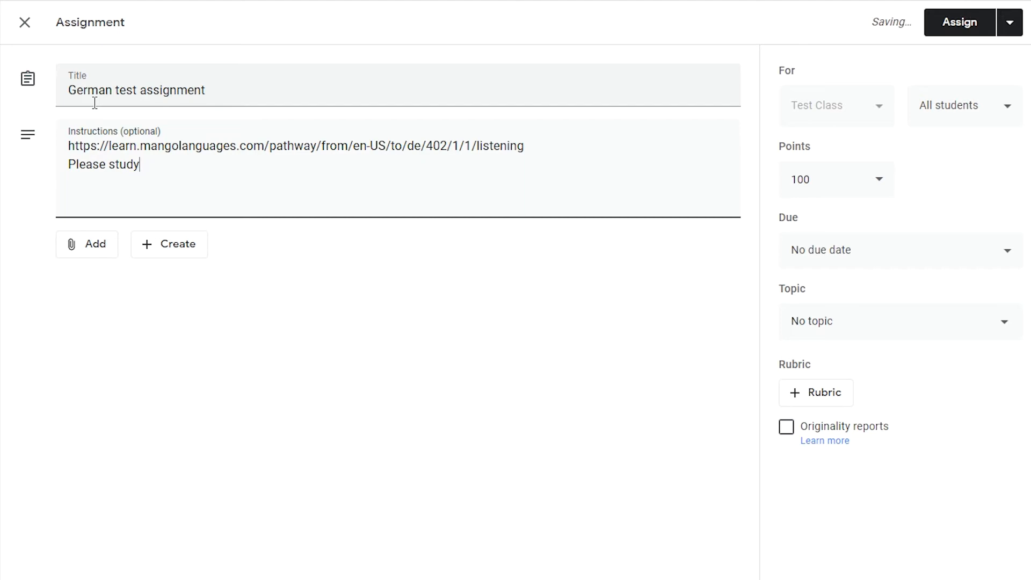
{"action": "key", "text": "BackSpace"}
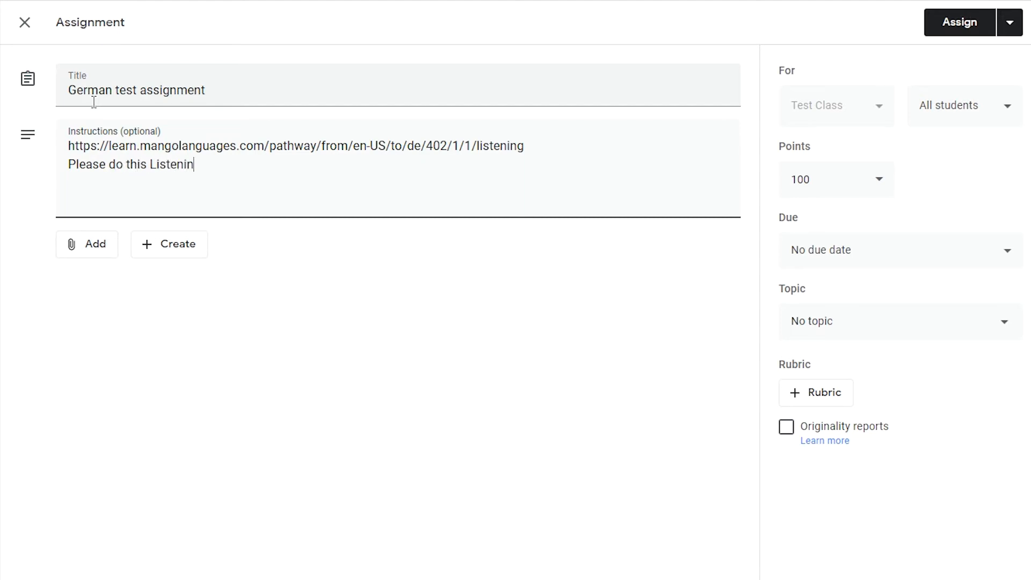
{"action": "type", "text": "ty"}
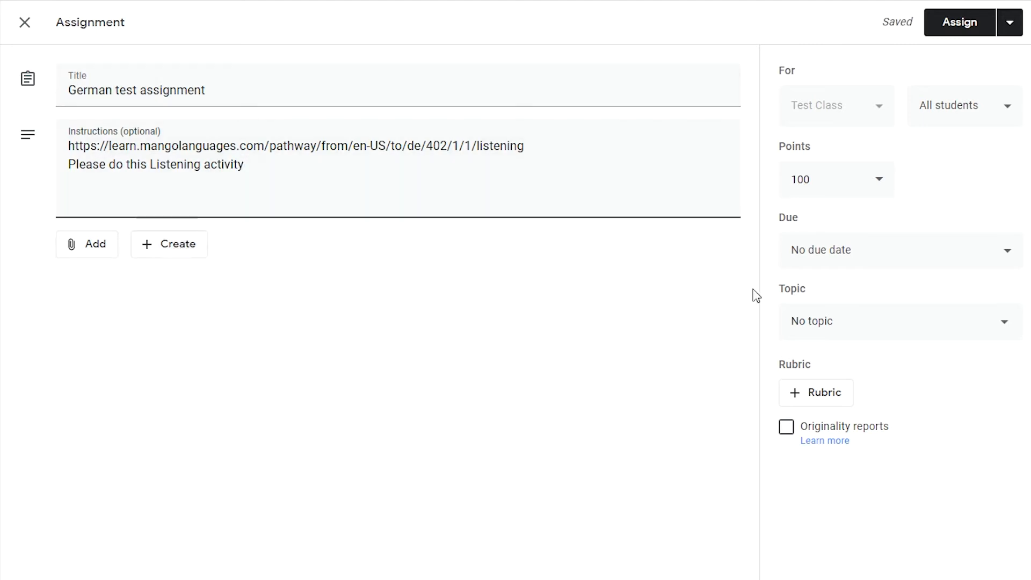
Step: File the assignment under Test Topic 1 and assign it to all students
{"action": "left_click", "coordinate": [168, 250]}
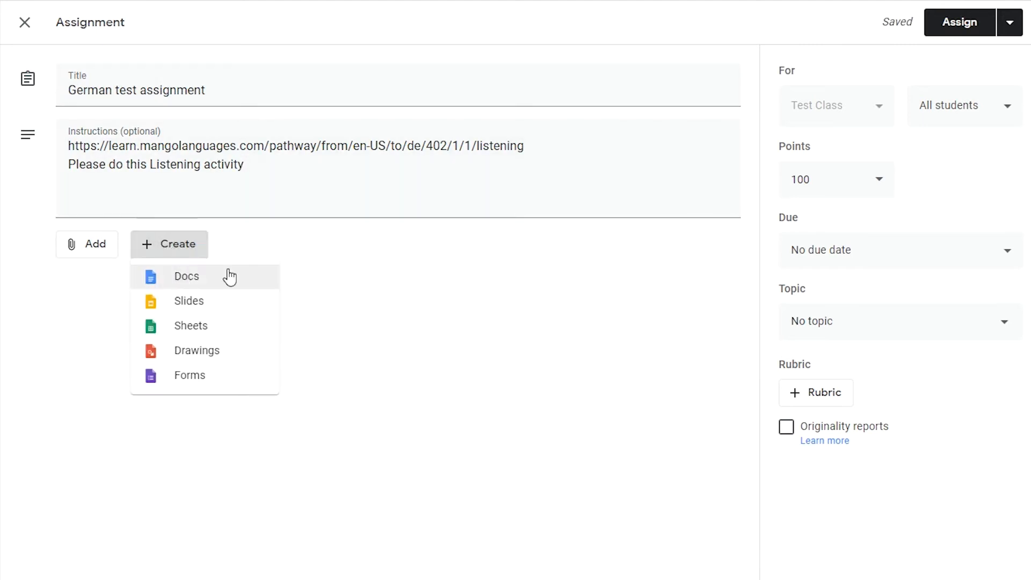
{"action": "left_click", "coordinate": [286, 239]}
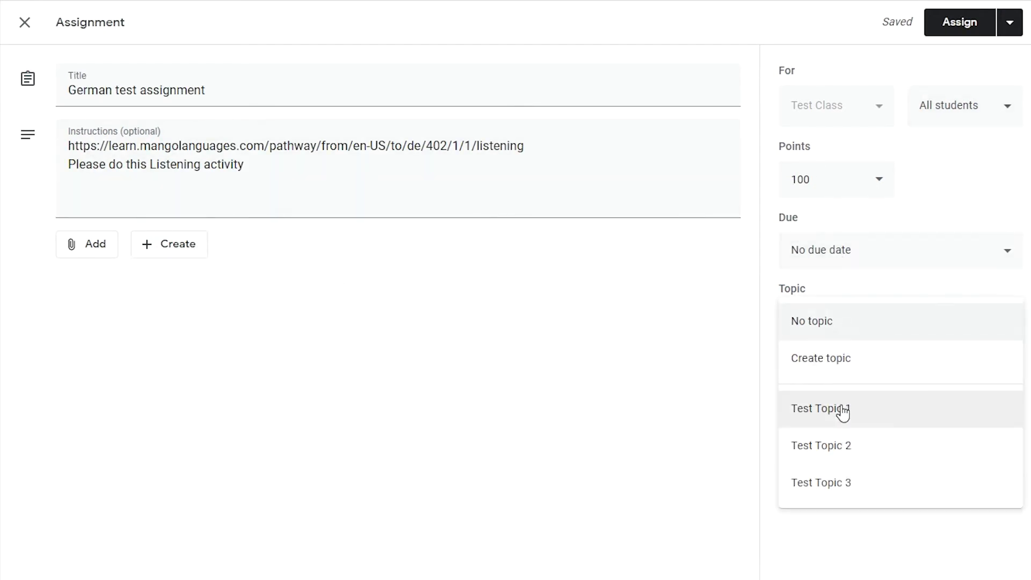
{"action": "left_click", "coordinate": [830, 418]}
{"action": "left_click", "coordinate": [182, 251]}
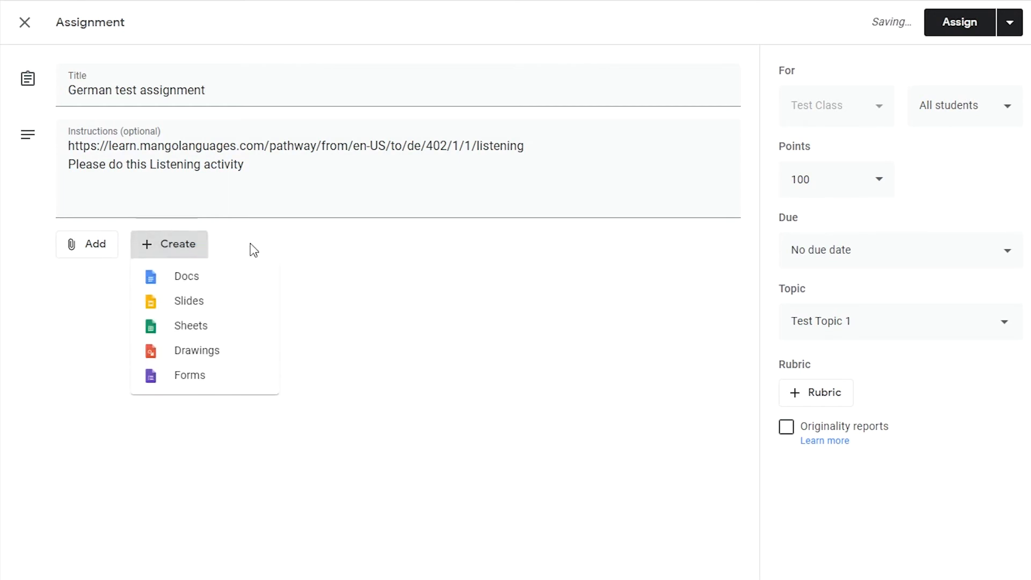
{"action": "left_click", "coordinate": [953, 26]}
{"action": "left_click", "coordinate": [956, 27]}
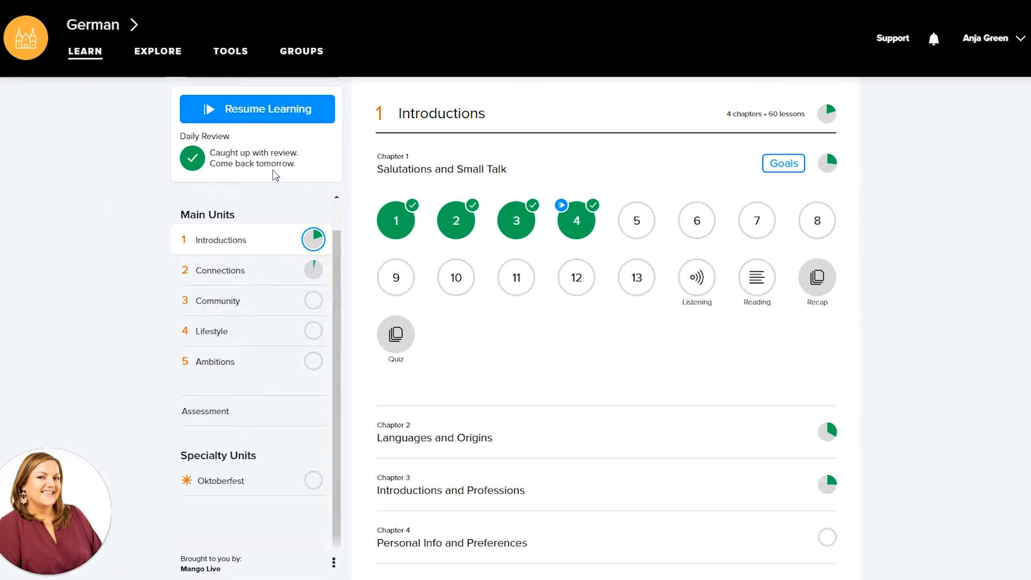
Step: In the Mango Languages German course, view Lesson 4 of Unit 1 Chapter 1 and return to the course overview
{"action": "left_click", "coordinate": [256, 110]}
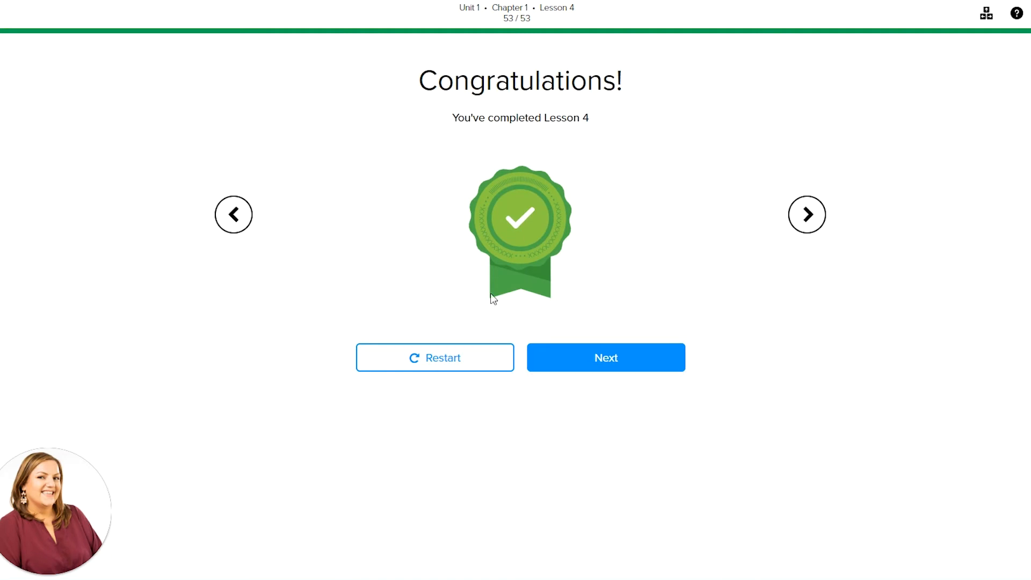
{"action": "left_click", "coordinate": [2, 13]}
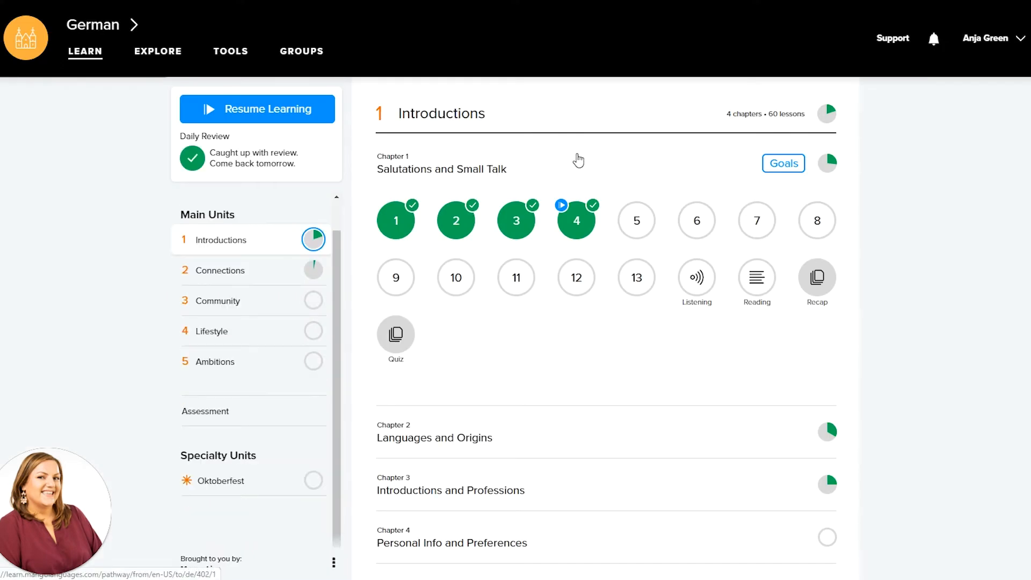
{"action": "left_click", "coordinate": [577, 221]}
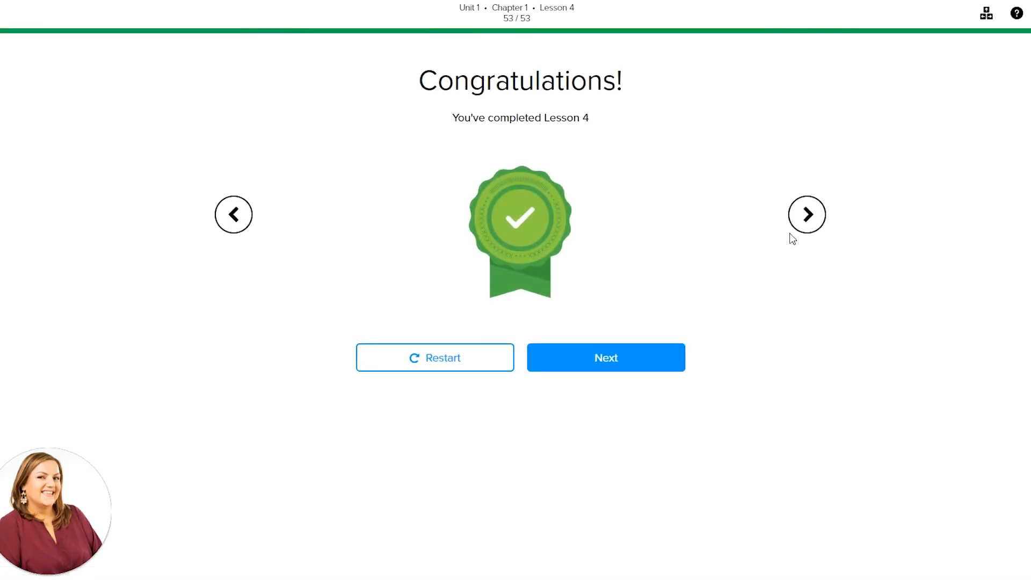
{"action": "left_click", "coordinate": [2, 13]}
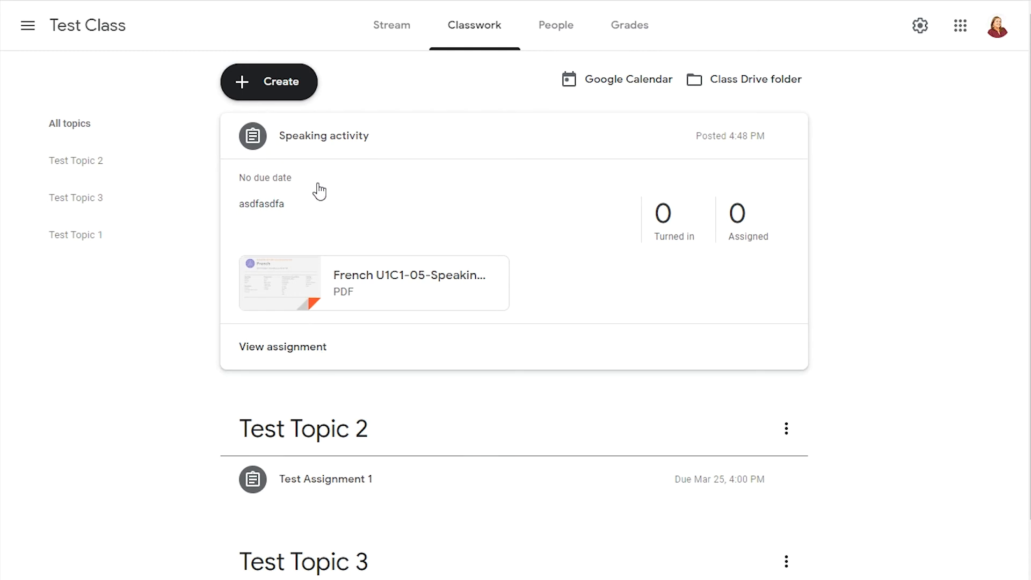
Step: In Google Classroom, expand the German test assignment, follow its Mango Languages link and start the listening activity
{"action": "scroll", "coordinate": [319, 193], "scroll_direction": "down", "scroll_amount": 3}
{"action": "scroll", "coordinate": [320, 194], "scroll_direction": "down", "scroll_amount": 1}
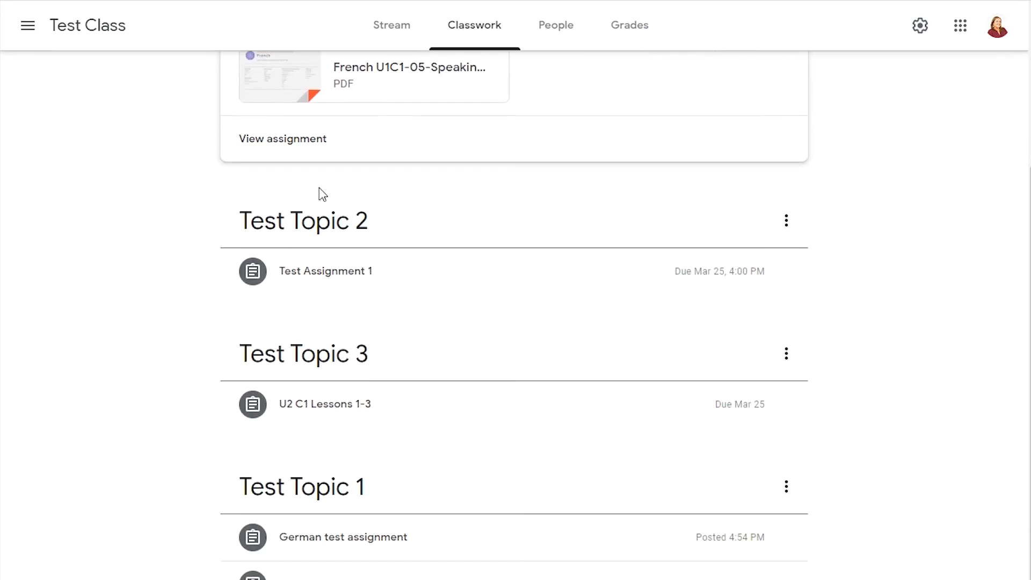
{"action": "left_click", "coordinate": [317, 273]}
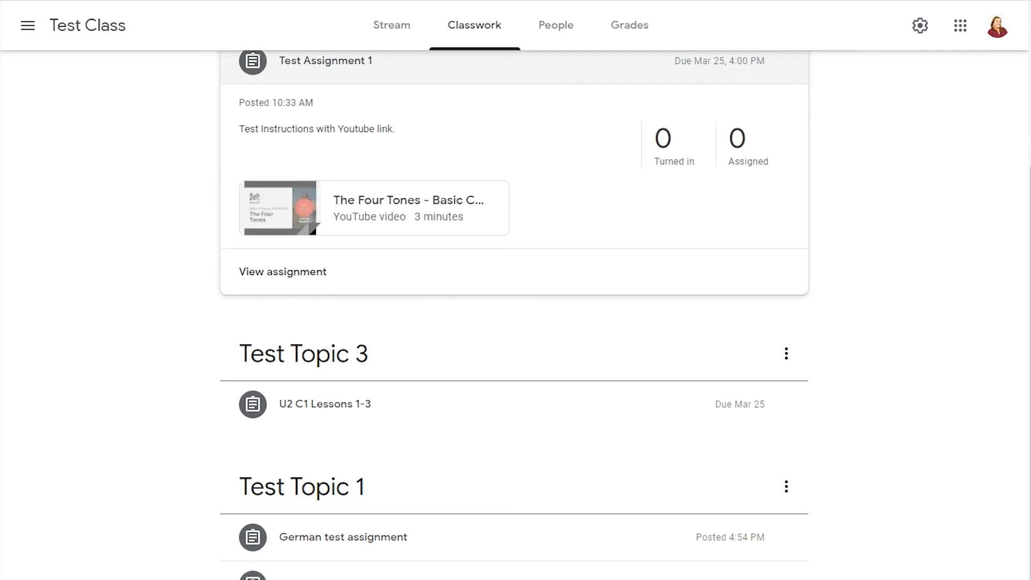
{"action": "left_click", "coordinate": [334, 537]}
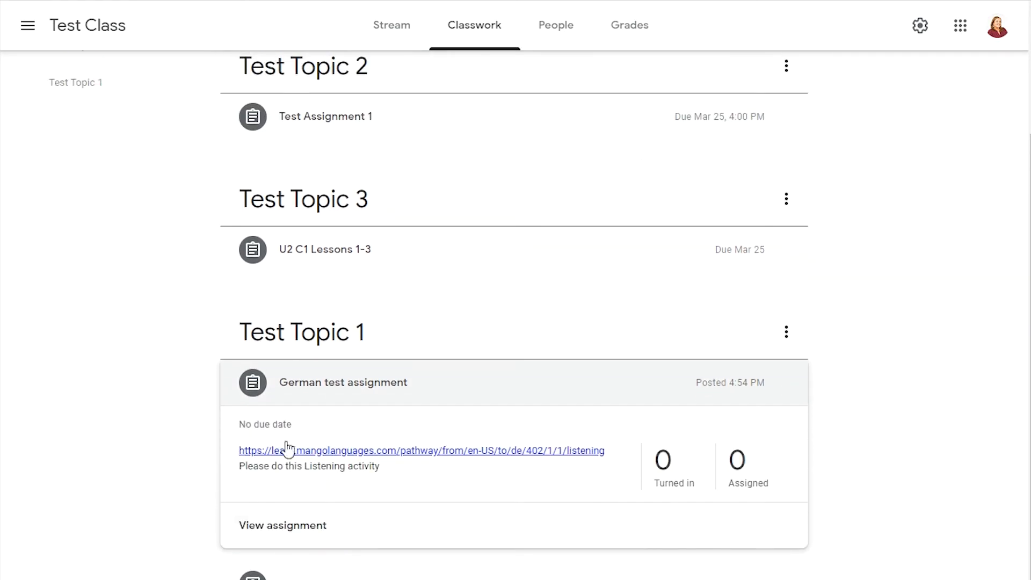
{"action": "left_click", "coordinate": [316, 451]}
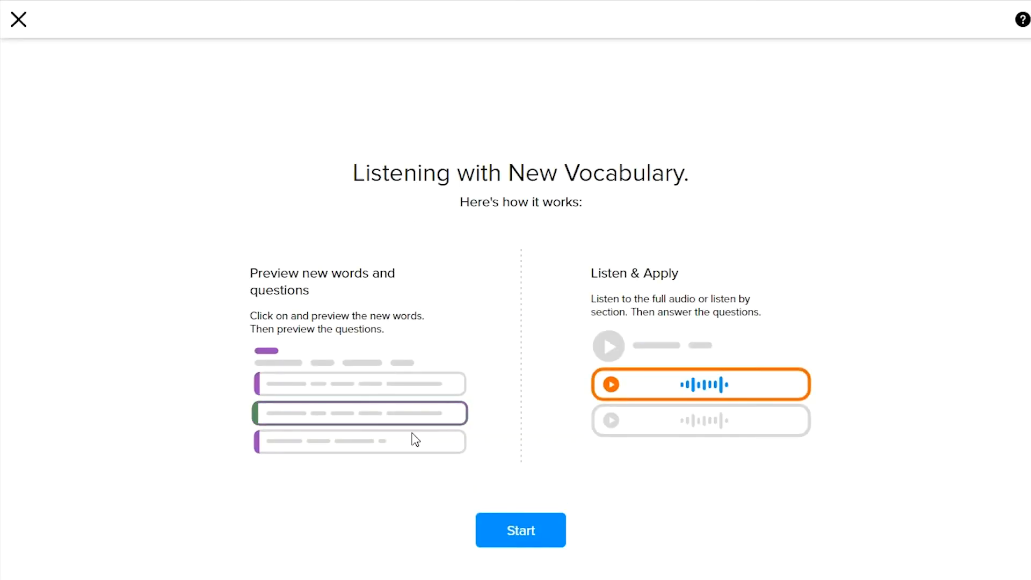
{"action": "left_click", "coordinate": [529, 540]}
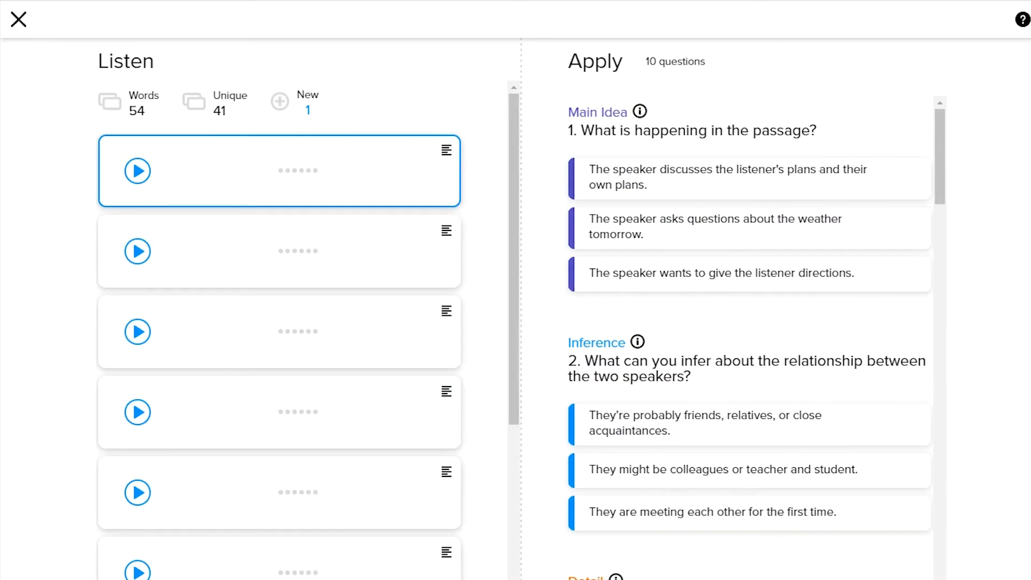
Step: Return to the German course overview in Mango Languages and reveal the link option for Lesson 4
{"action": "key", "text": "alt+Left"}
{"action": "left_click", "coordinate": [613, 51]}
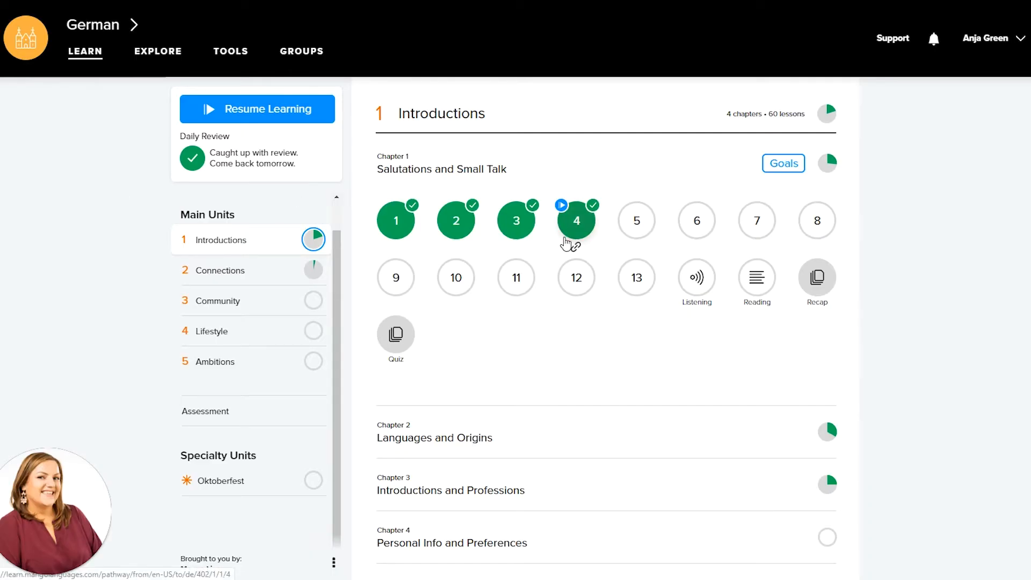
{"action": "mouse_move", "coordinate": [593, 241]}
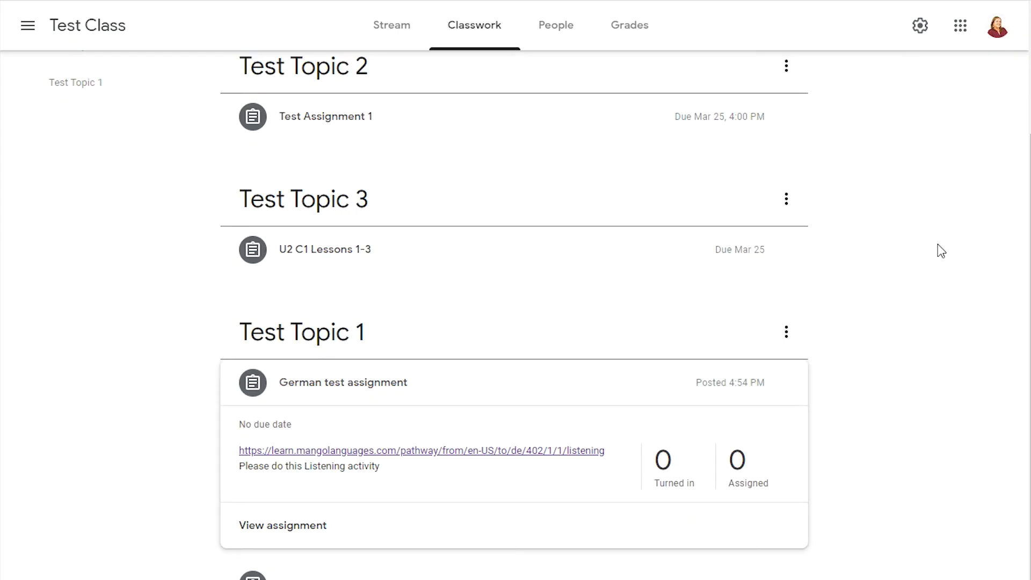
Step: In Google Classroom, view the details of Test Assignment 1 under Test Topic 2 and U2 C1 Lessons 1-3 under Test Topic 3
{"action": "scroll", "coordinate": [385, 352], "scroll_direction": "up", "scroll_amount": 3}
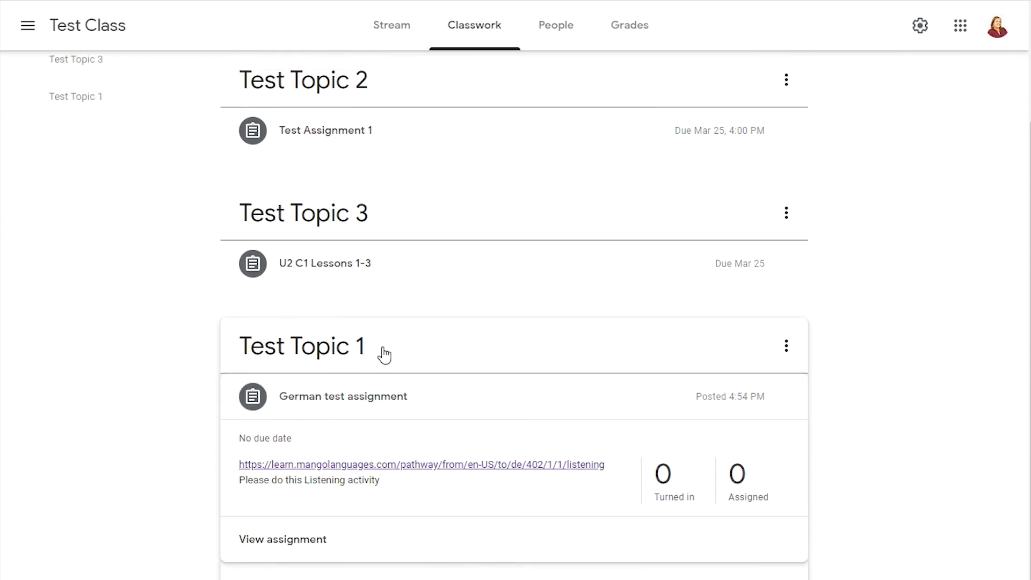
{"action": "scroll", "coordinate": [367, 322], "scroll_direction": "down", "scroll_amount": 3}
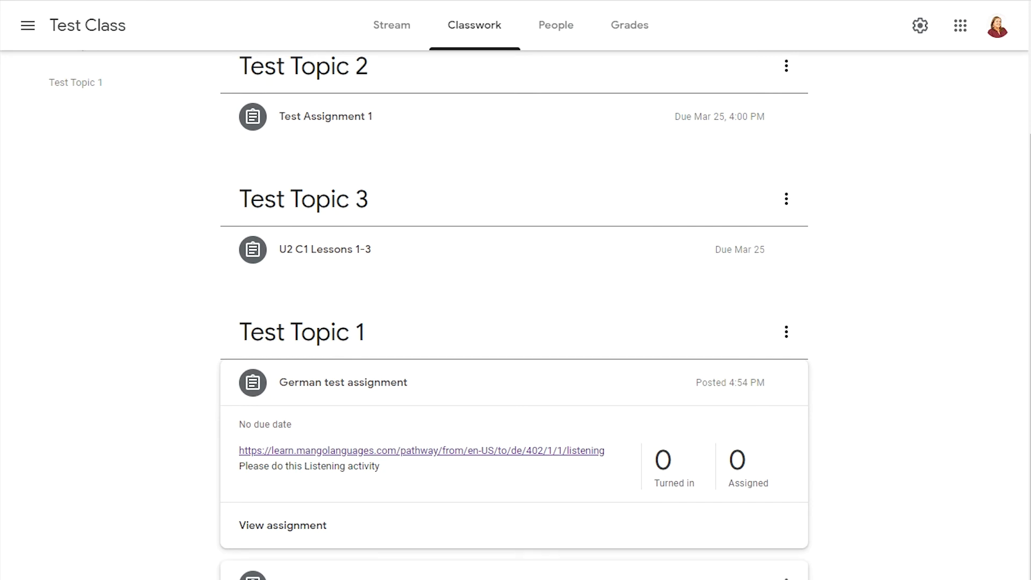
{"action": "left_click", "coordinate": [337, 130]}
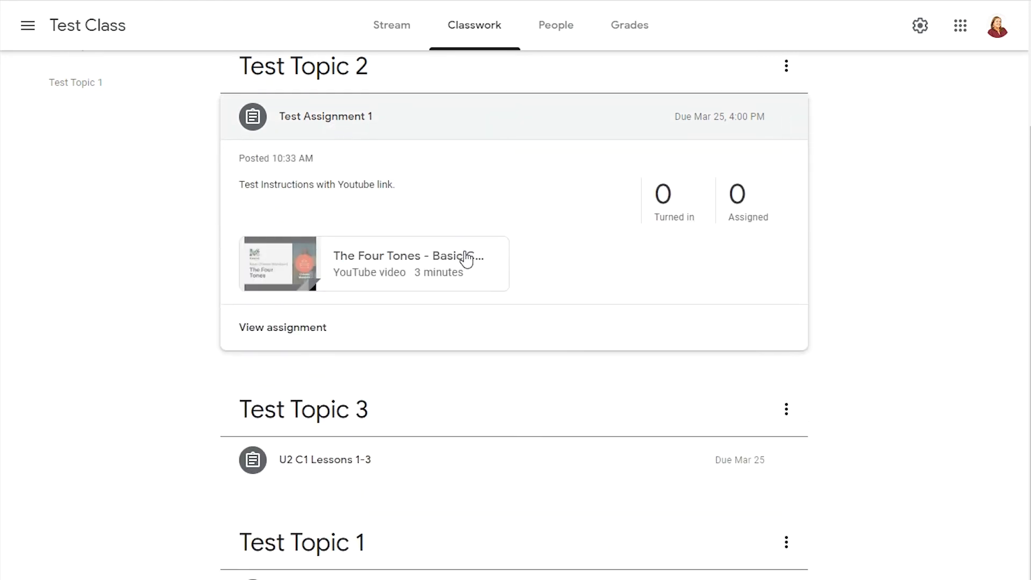
{"action": "left_click", "coordinate": [410, 460]}
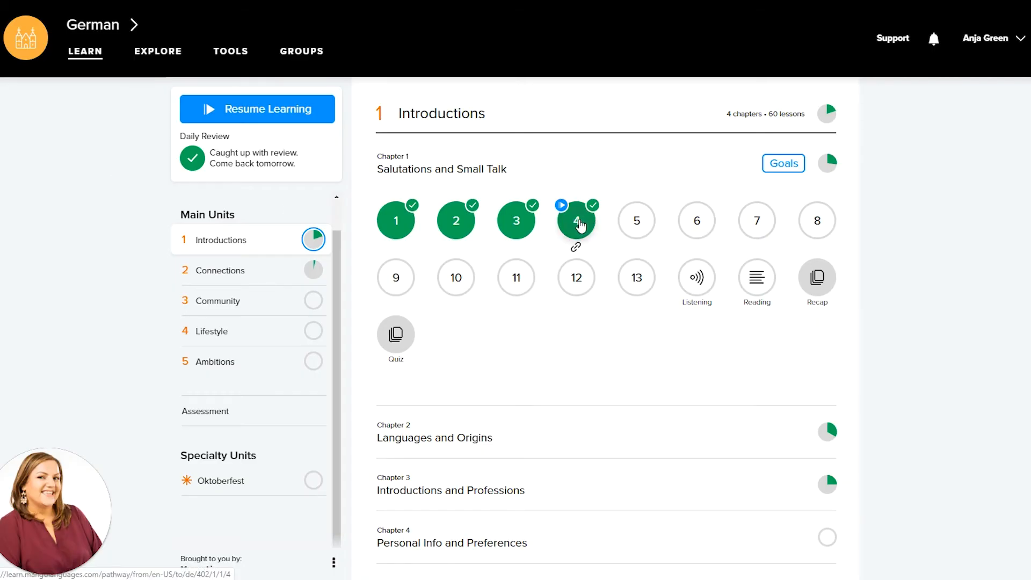
Step: In Mango Languages, continue from Lesson 4 to the second slide of Lesson 5 and examine the unit, chapter and lesson heading
{"action": "left_click", "coordinate": [578, 223]}
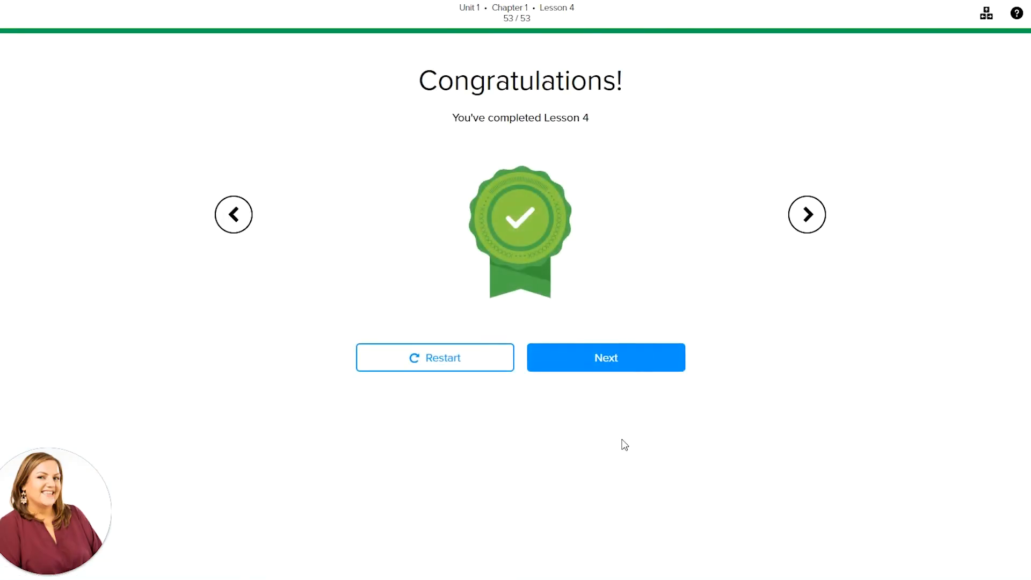
{"action": "left_click", "coordinate": [605, 369]}
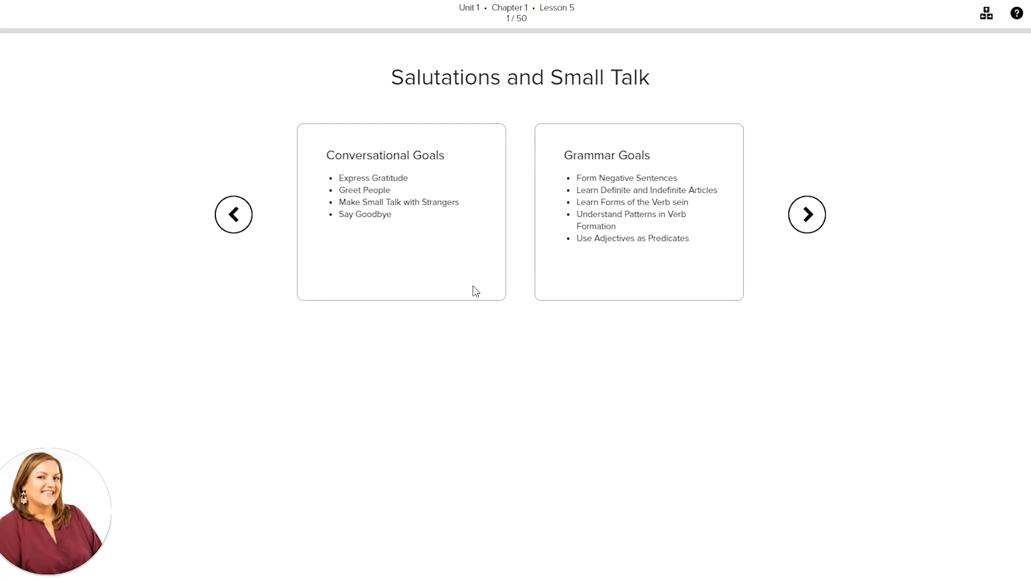
{"action": "left_click", "coordinate": [805, 230]}
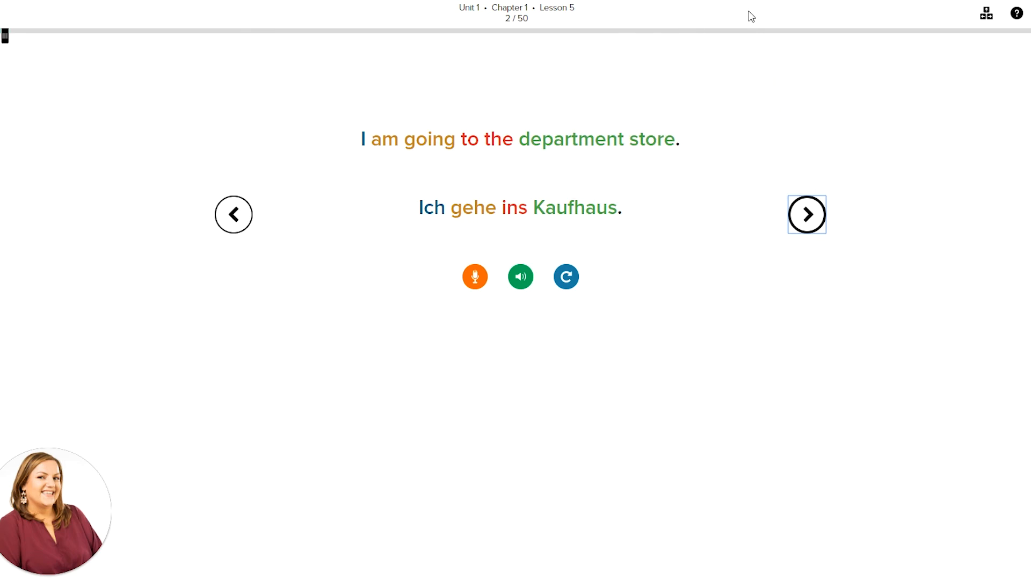
{"action": "left_click_drag", "start_coordinate": [575, 8], "coordinate": [569, 8]}
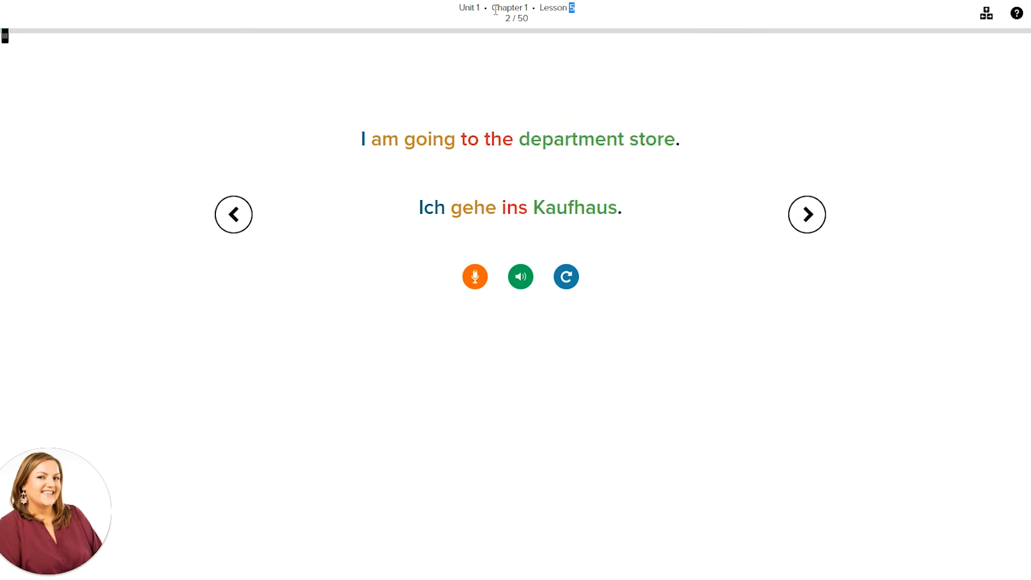
{"action": "left_click", "coordinate": [584, 15]}
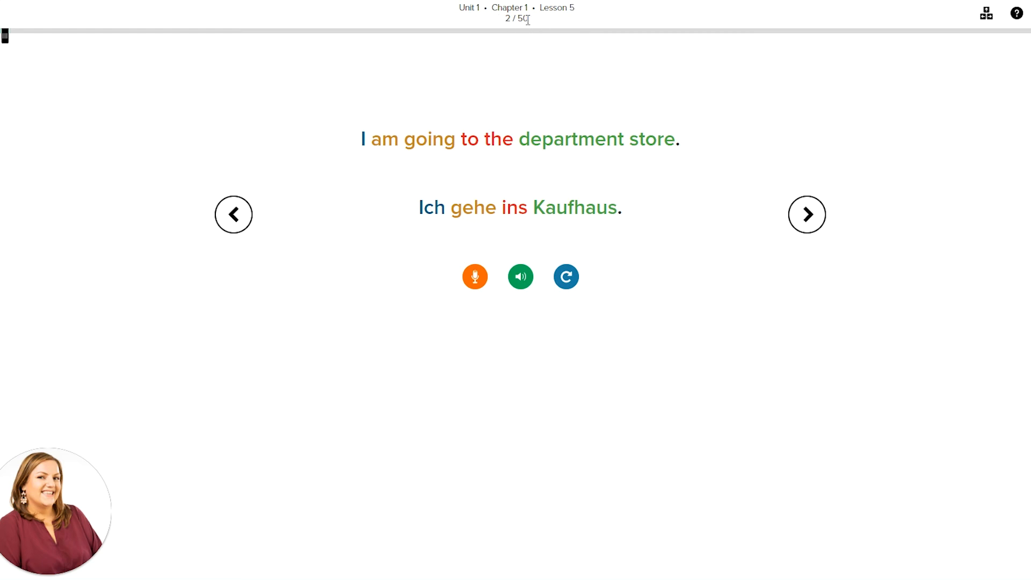